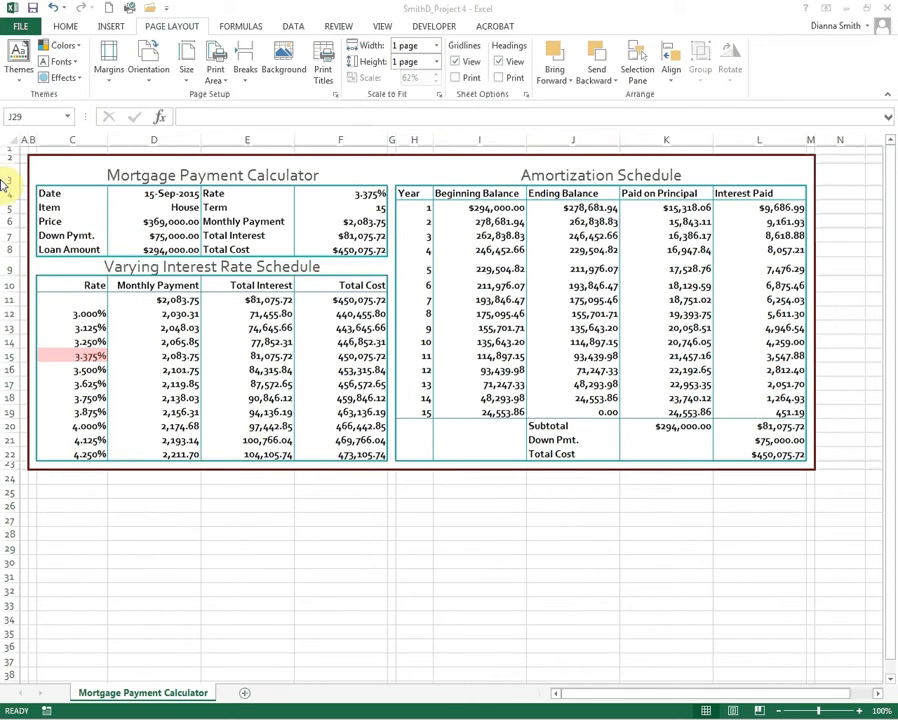
Unlock the input cells for Item, Price, Down Pymt., Rate and Term (D5:D7 and F4:F5) in the cell protection format.
left_click(148, 207)
double_click(148, 207)
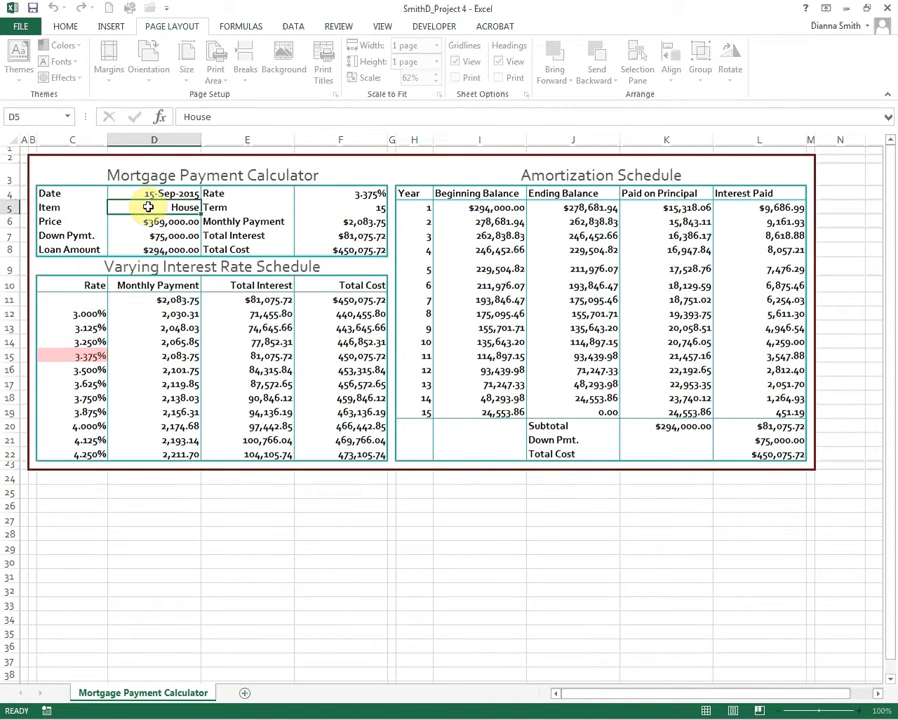
left_click_drag(148, 207, 155, 231)
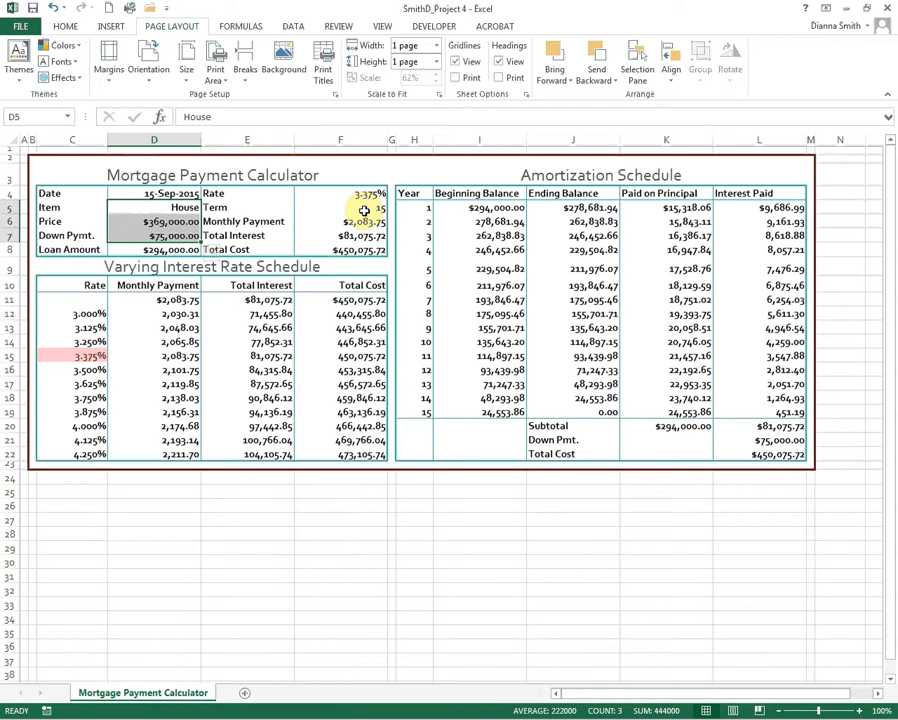
left_click_drag(364, 210, 148, 210)
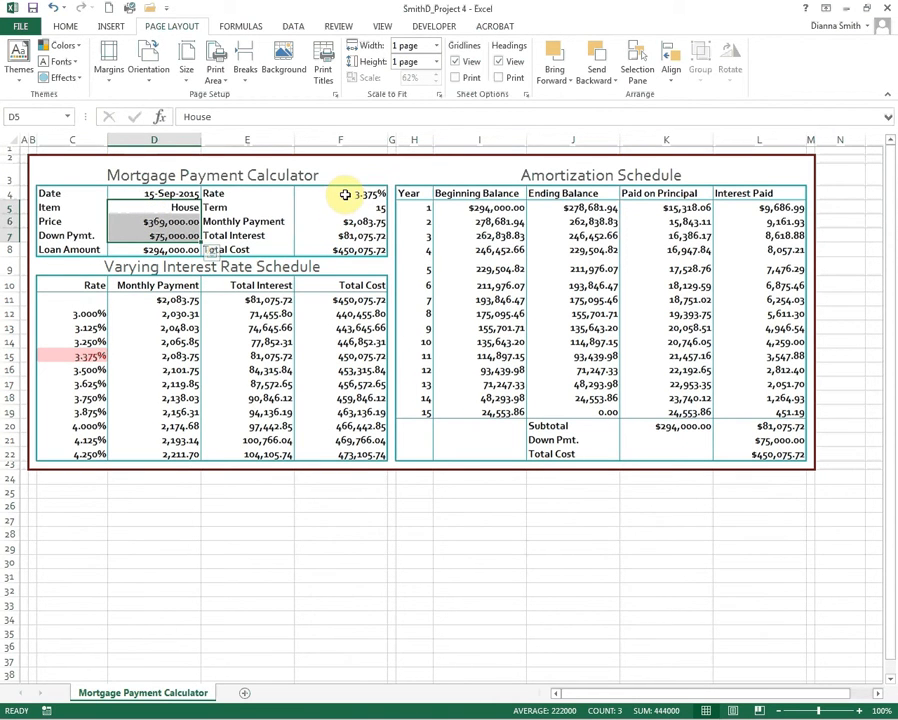
left_click_drag(345, 194, 345, 205)
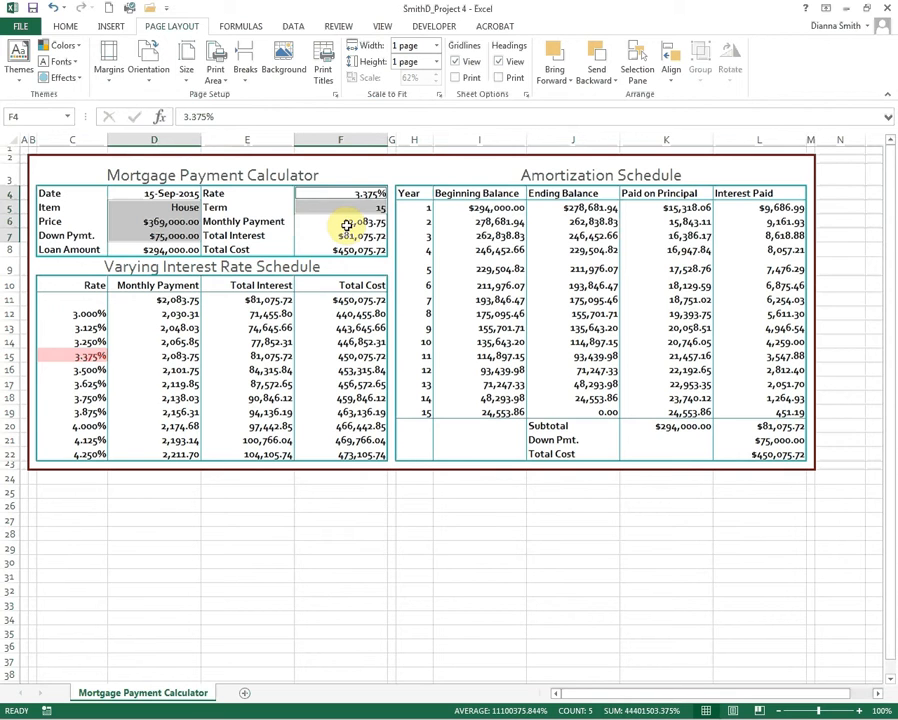
right_click(355, 208)
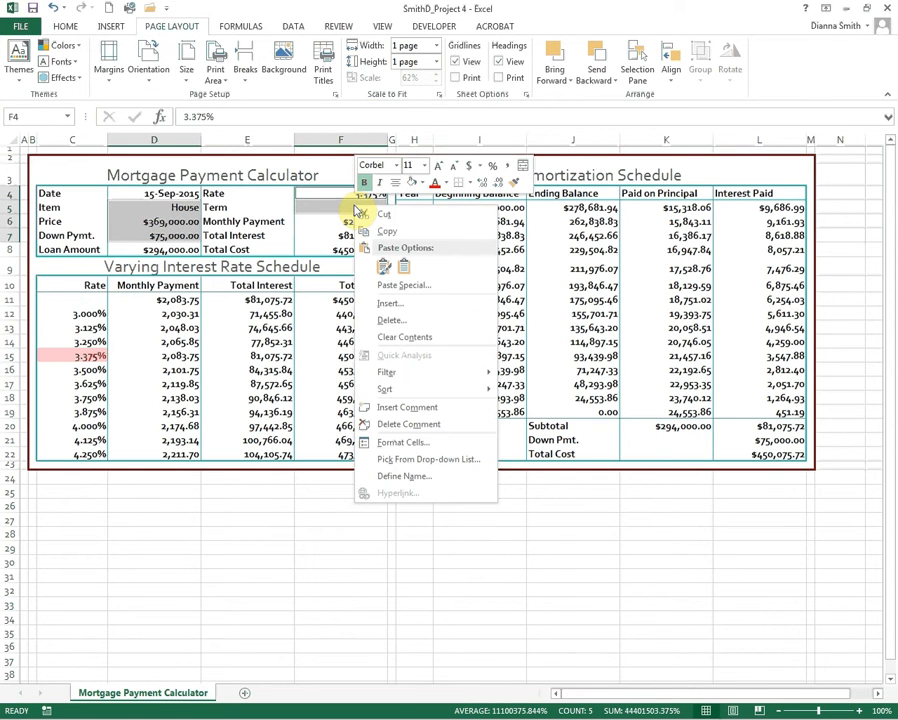
left_click(401, 447)
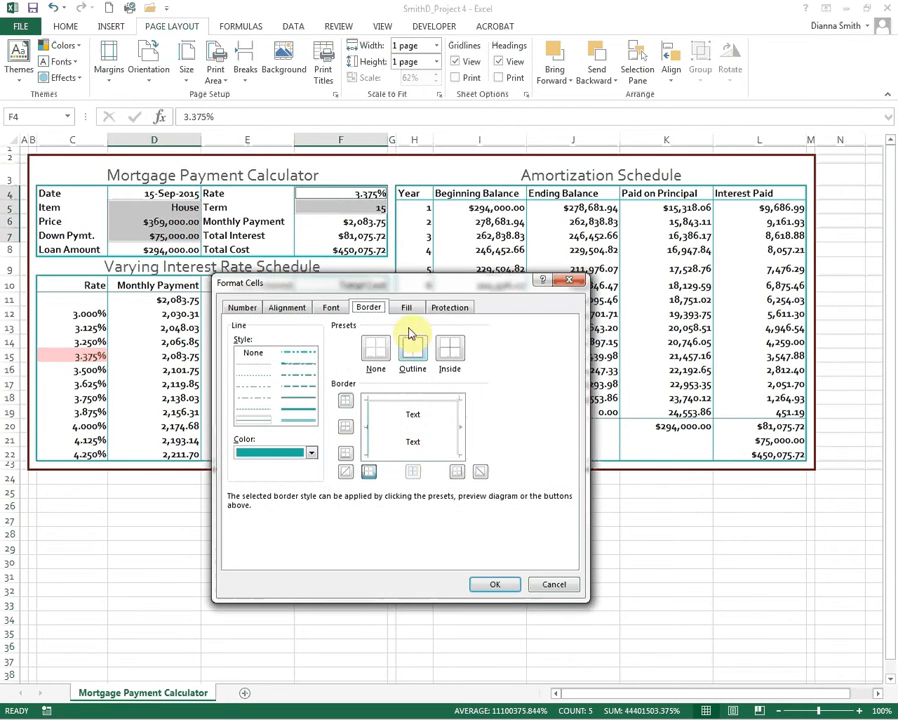
left_click(446, 309)
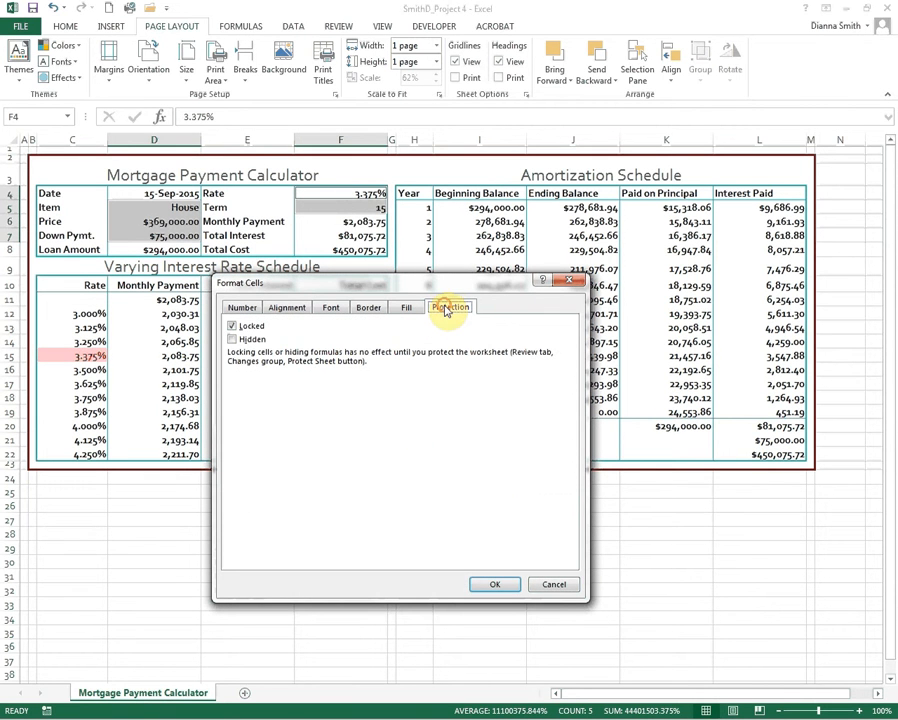
left_click(233, 327)
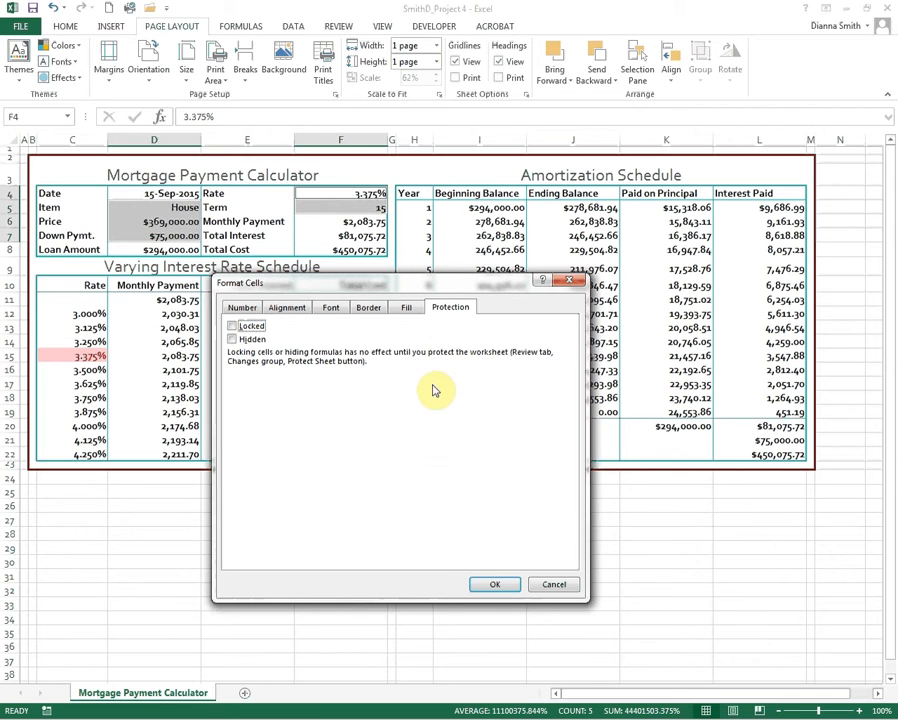
left_click(495, 586)
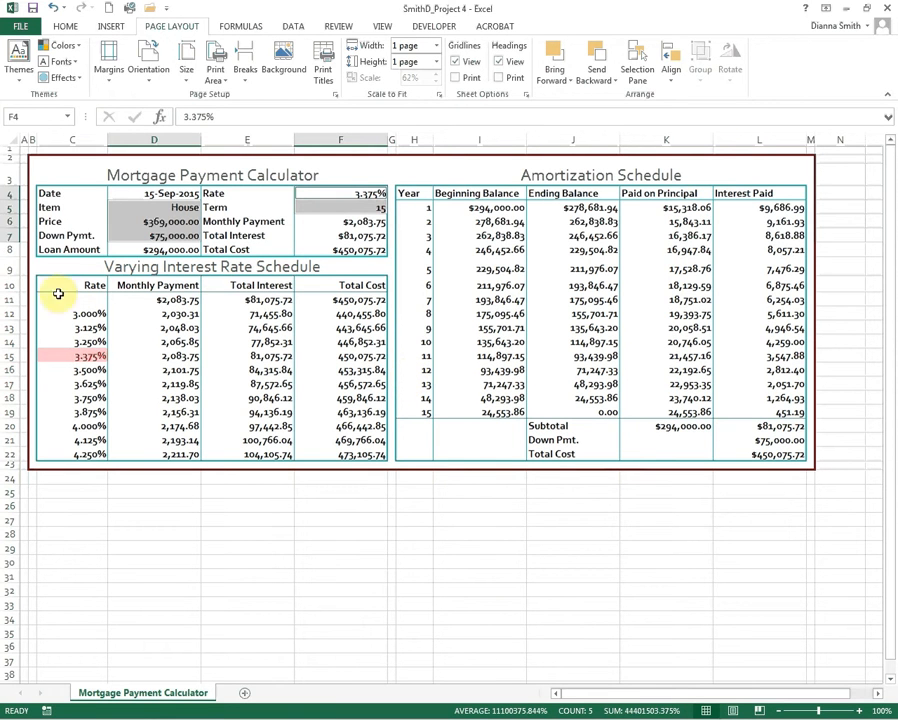
left_click(33, 158)
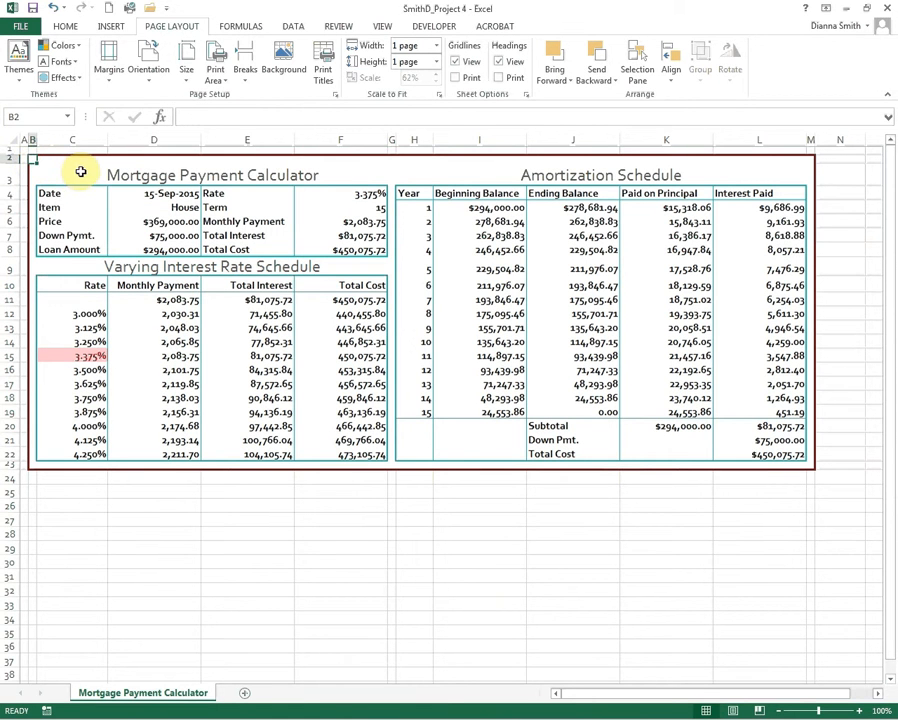
left_click(445, 491)
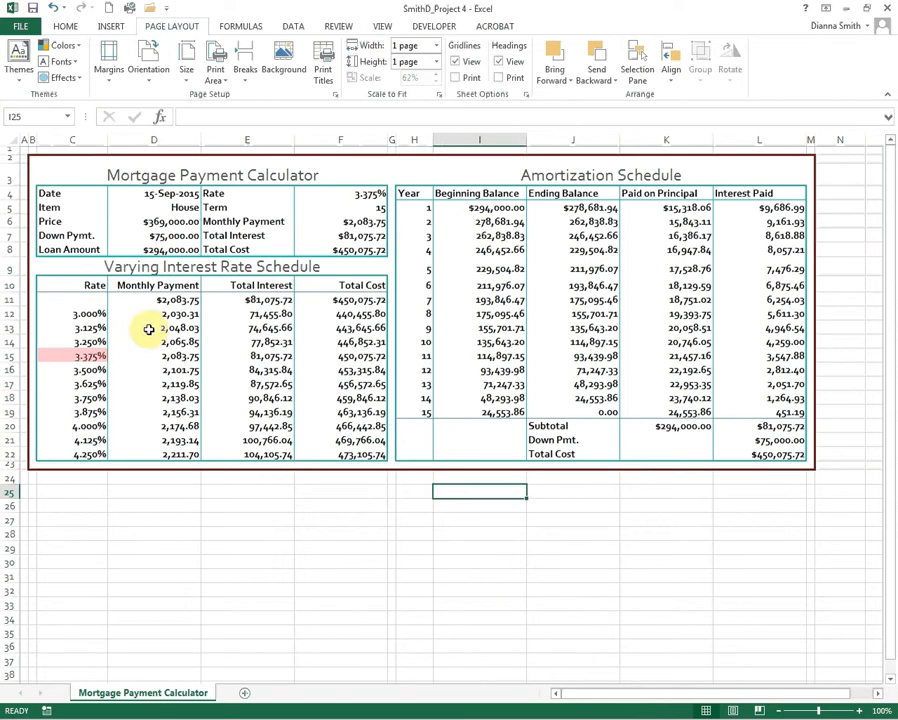
left_click(38, 160)
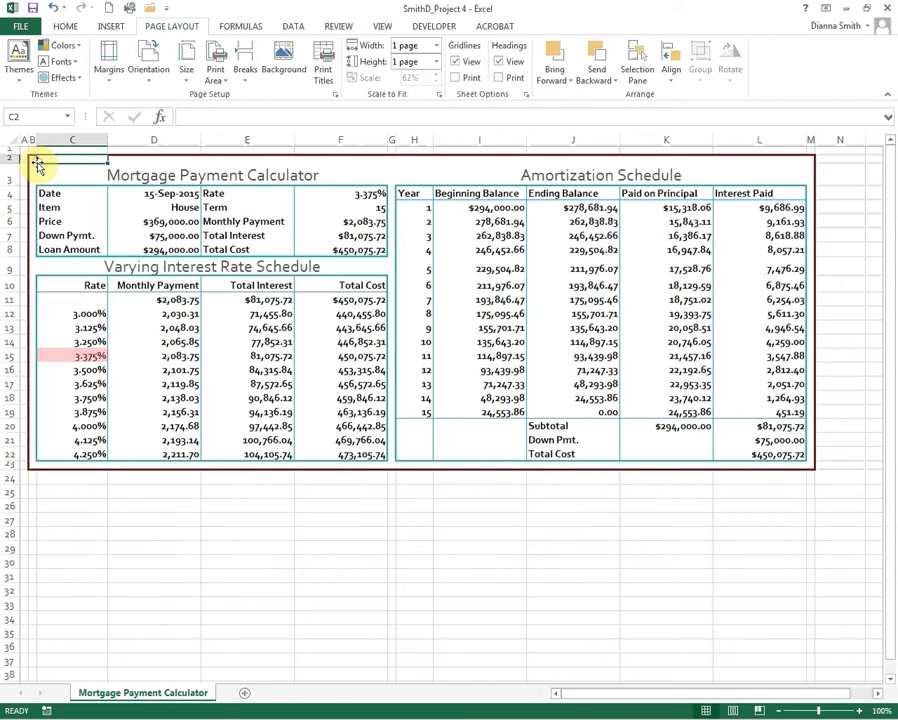
left_click(32, 160)
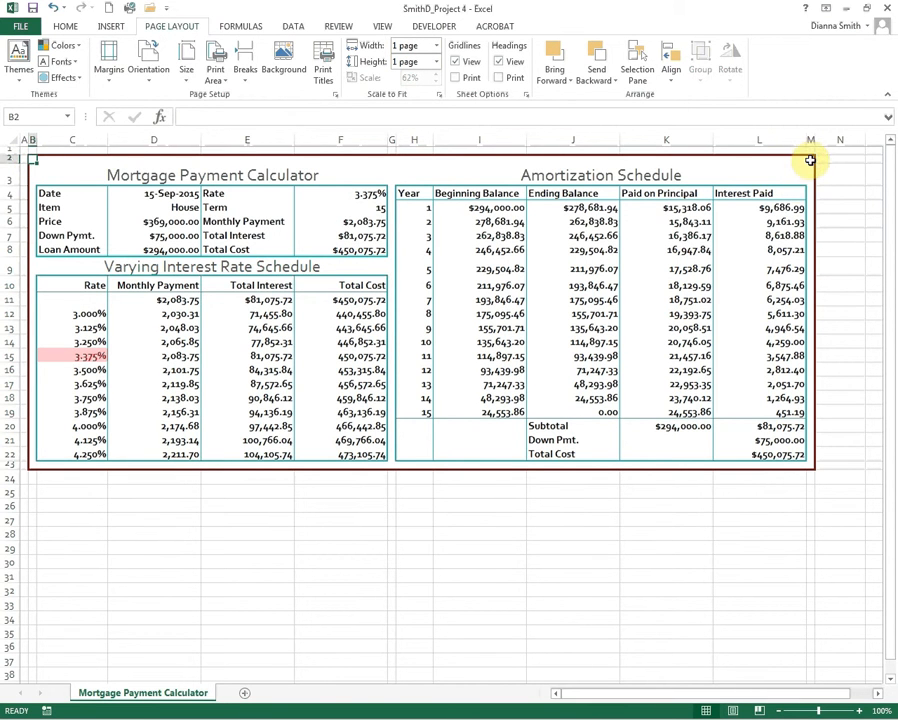
left_click_drag(808, 160, 35, 461)
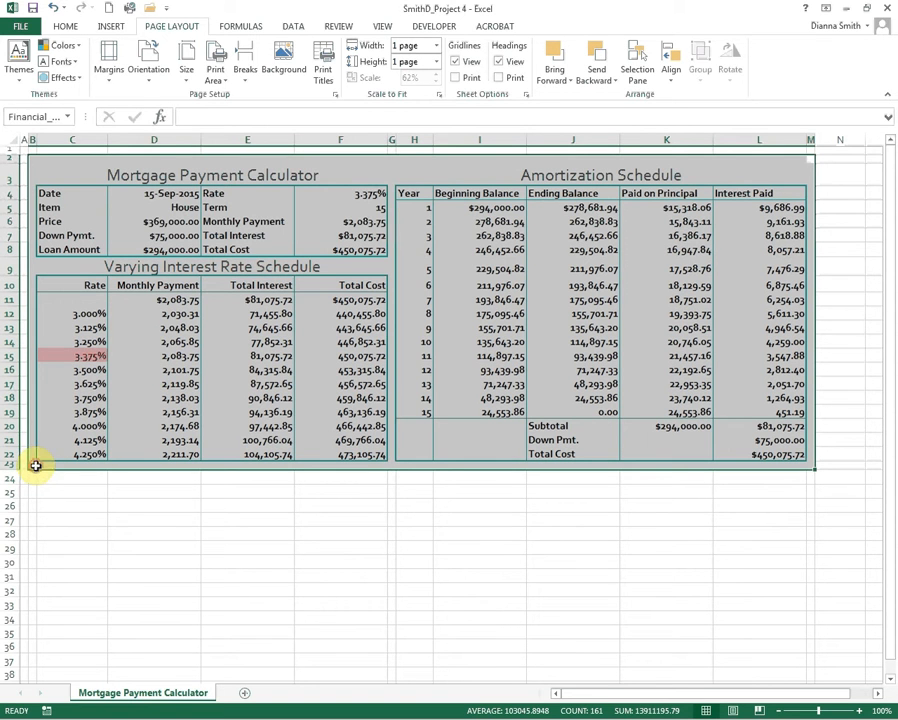
left_click(320, 602)
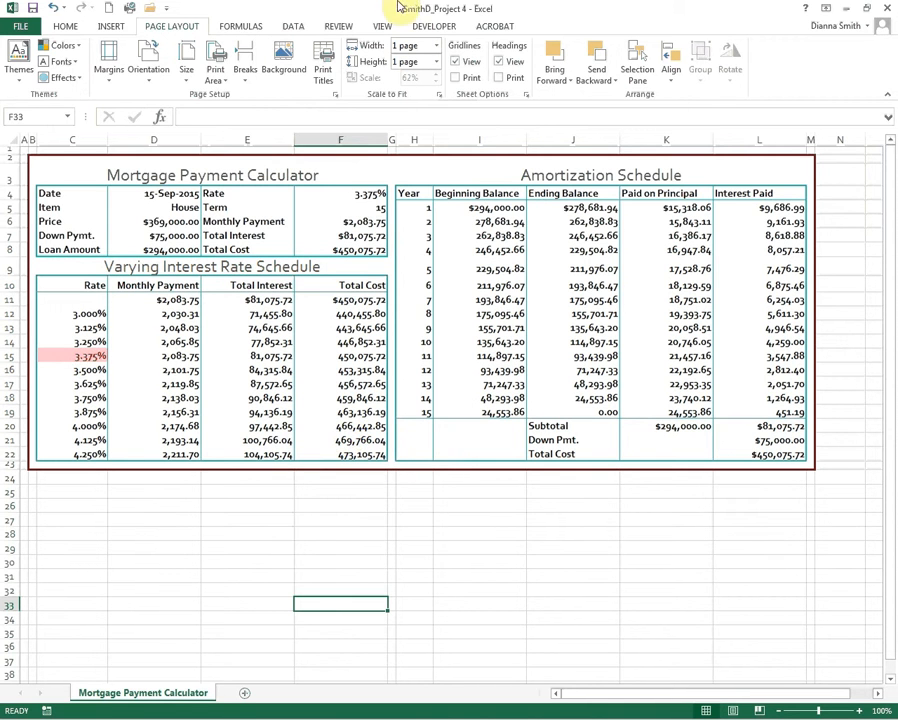
Protect the worksheet without a password, allowing users only to select locked and unlocked cells.
left_click(338, 30)
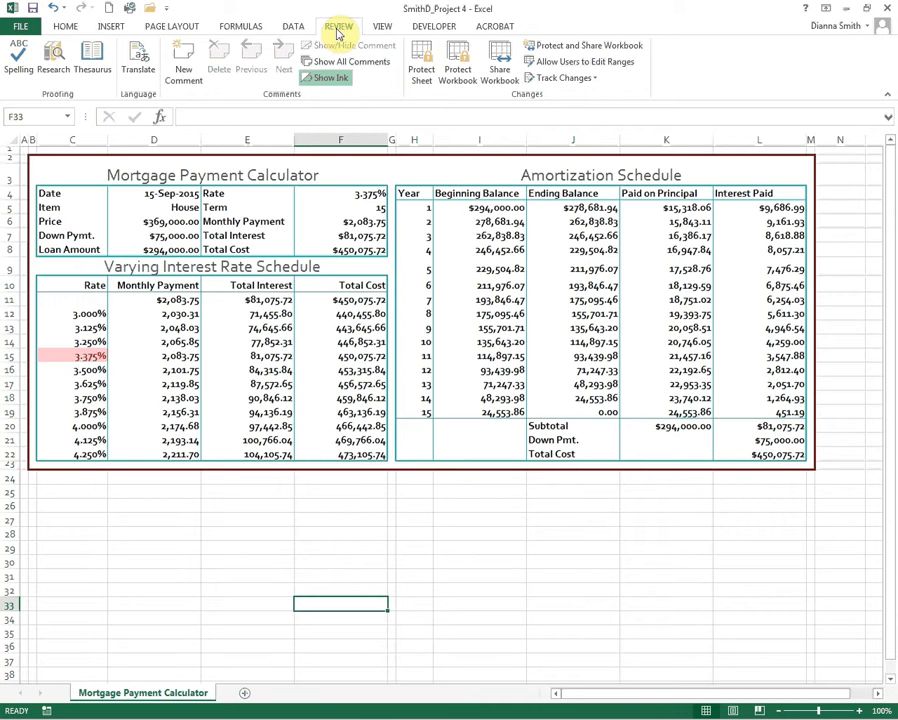
left_click(423, 71)
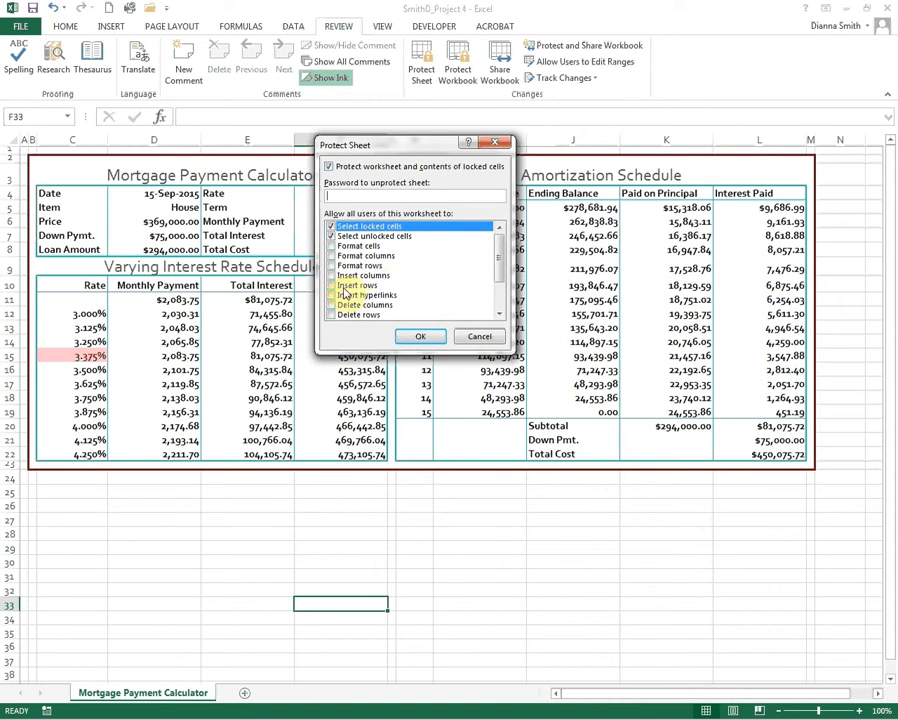
left_click(419, 336)
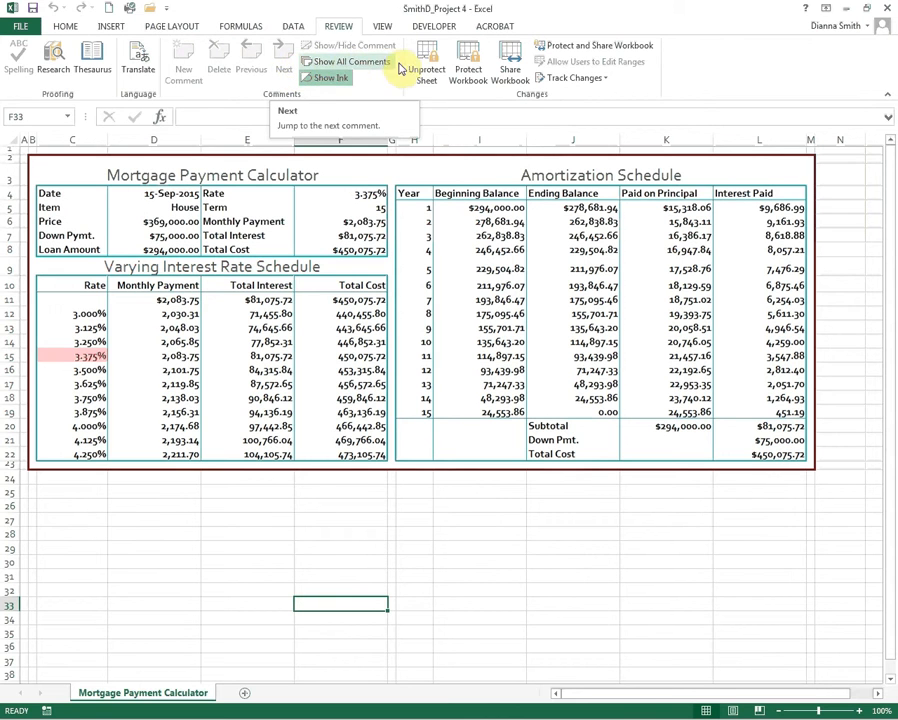
Try to edit a locked Total Interest value in the Varying Interest Rate Schedule and dismiss the alert.
left_click(64, 27)
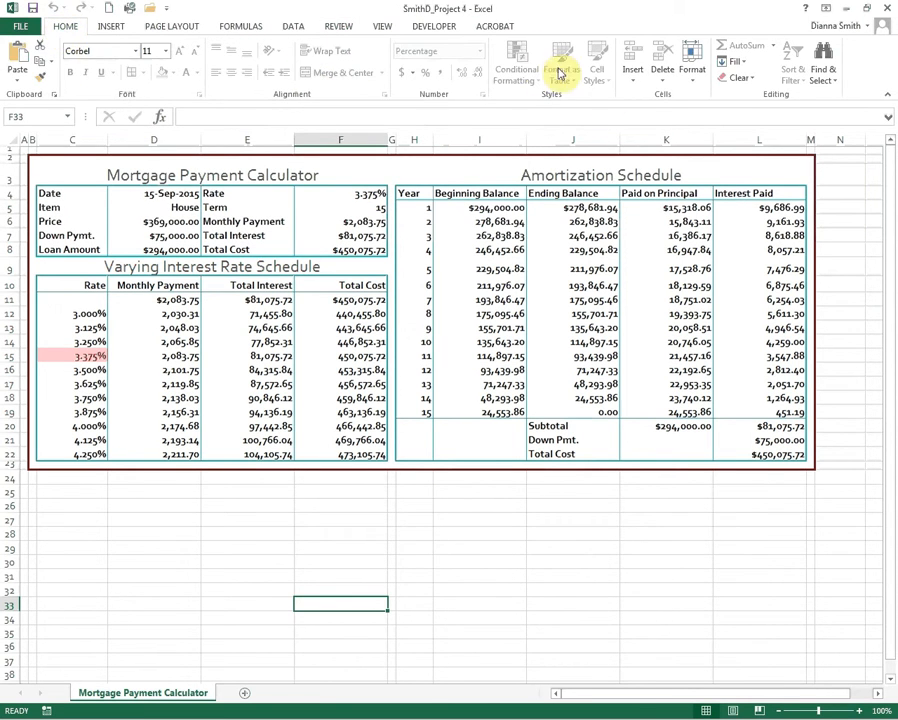
left_click(225, 383)
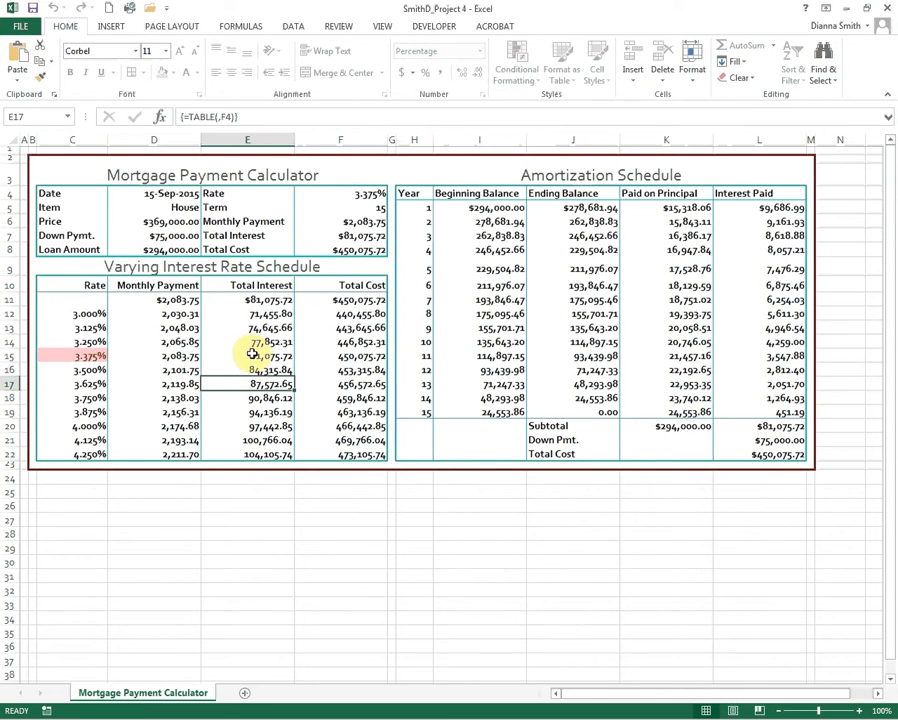
double_click(252, 354)
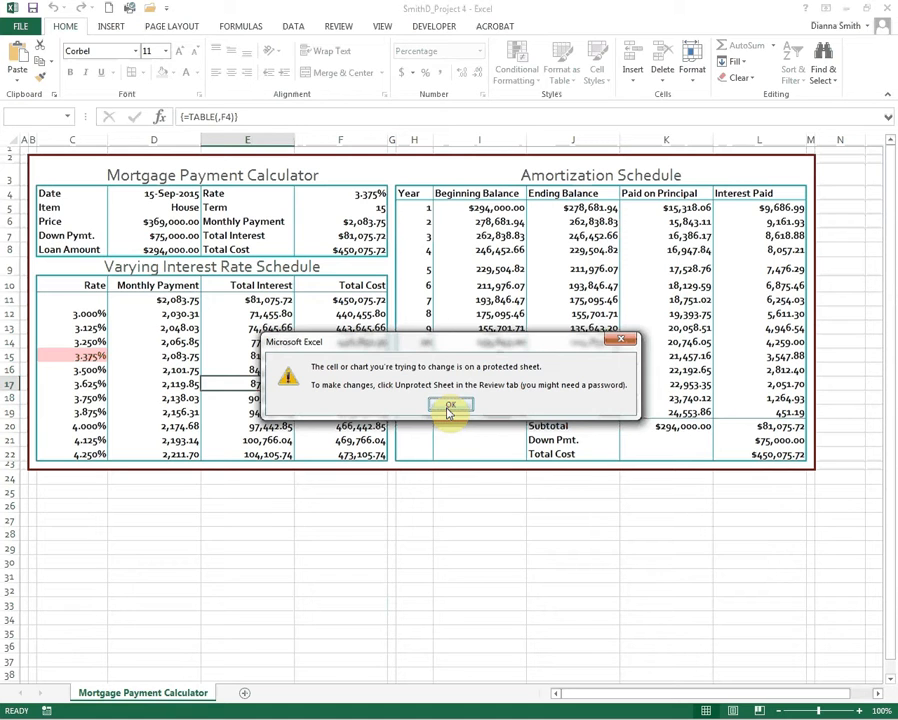
left_click(621, 339)
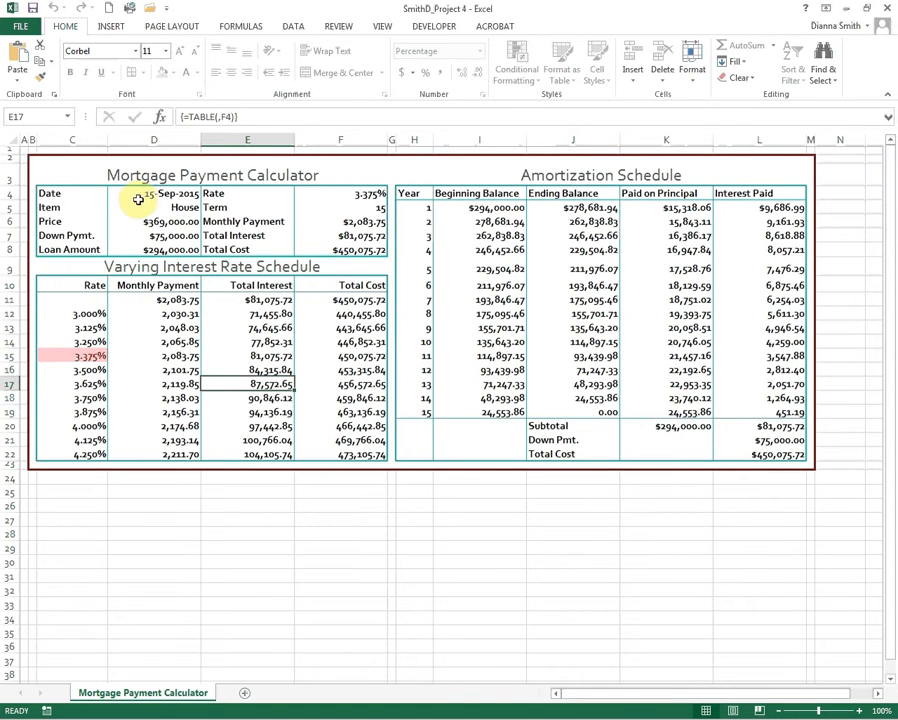
Test that the unlocked Item cell accepts input with the trial text "ddddd", and discard the entry.
left_click(186, 208)
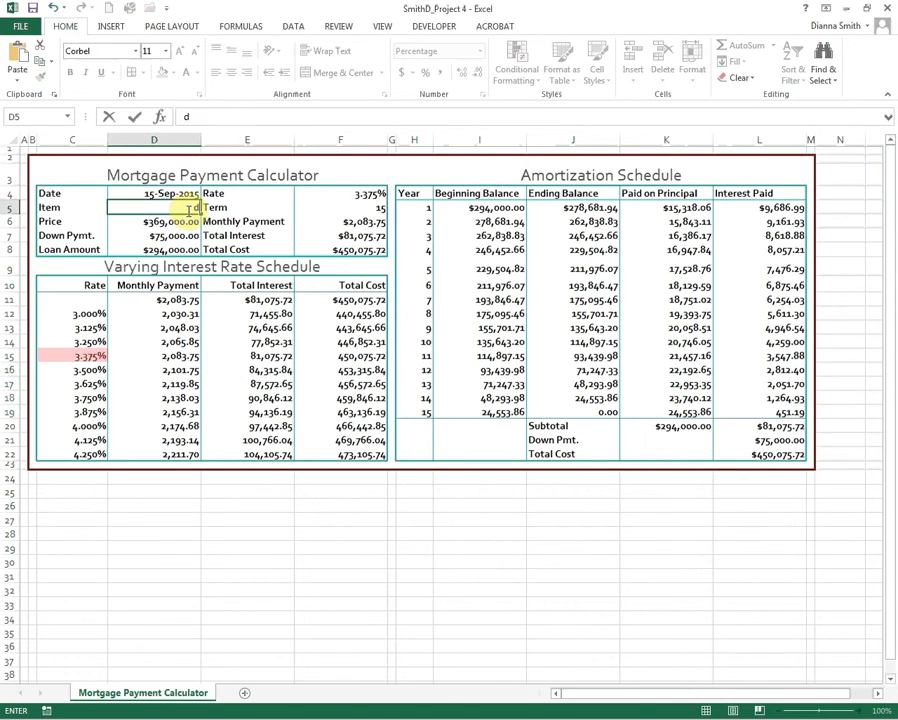
type("ddddd")
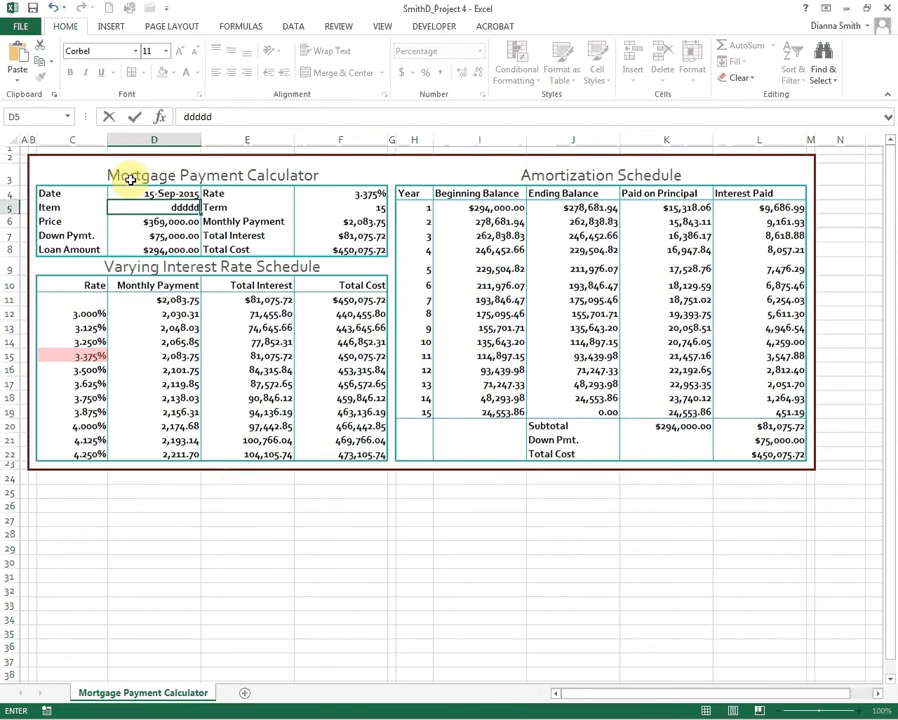
key("Escape")
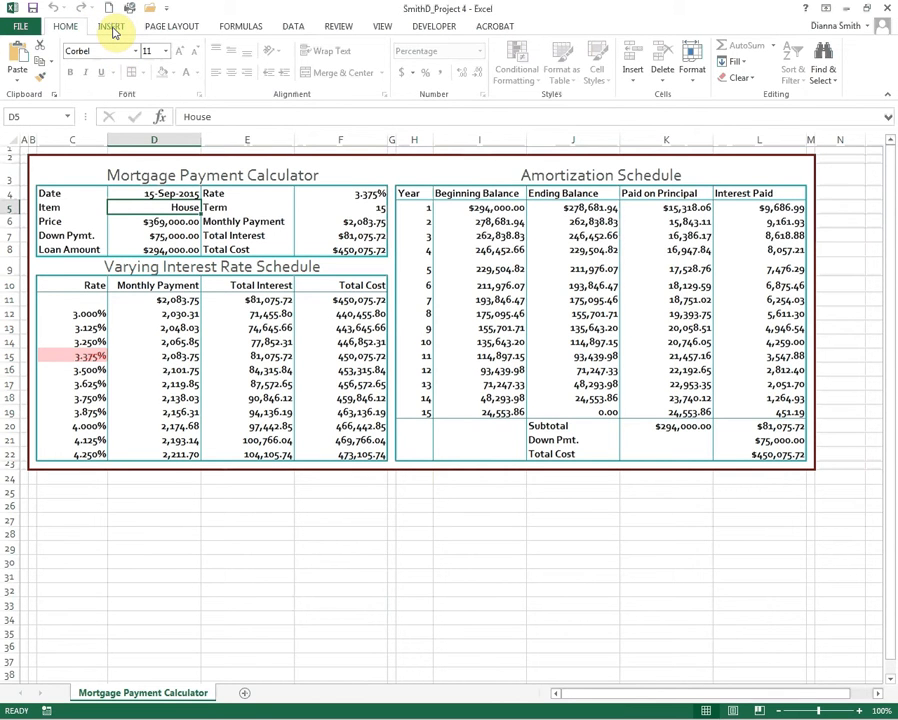
Unprotect the worksheet and test typing over the Loan Amount formula, discarding the trial entry.
left_click(338, 28)
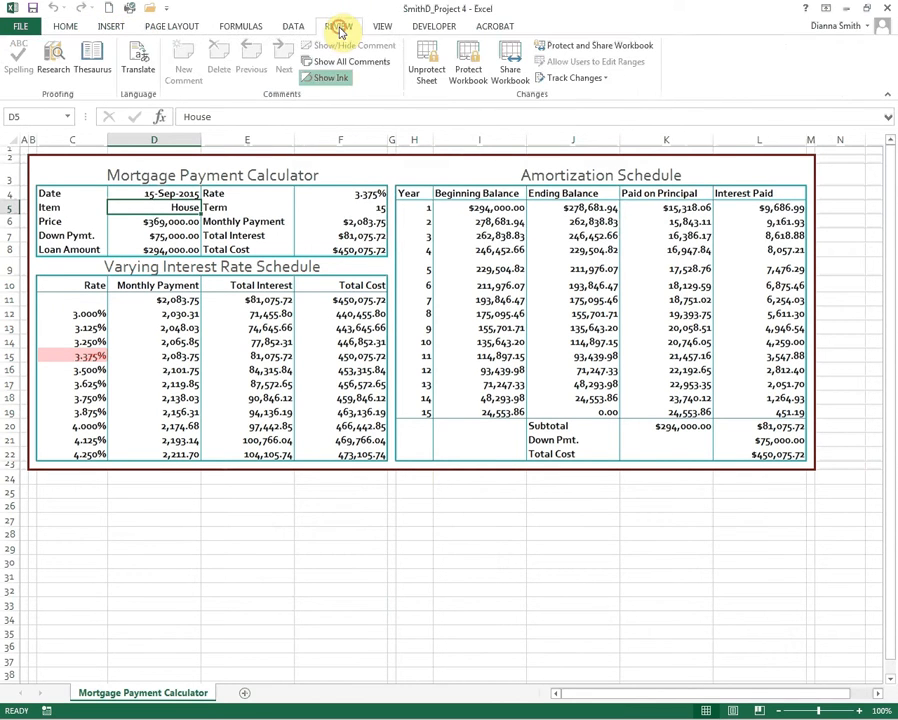
left_click(427, 60)
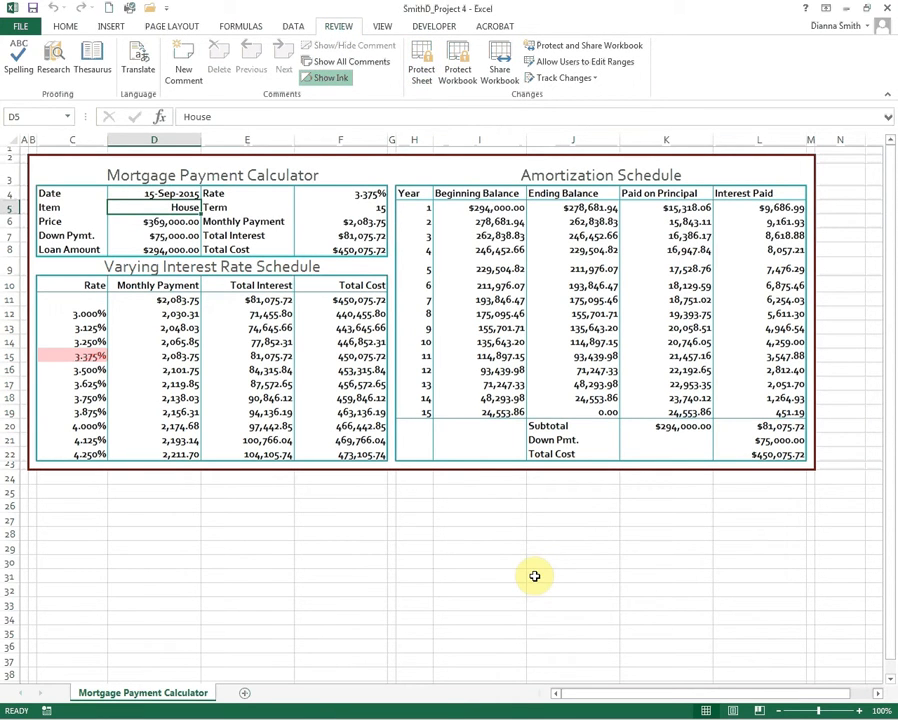
left_click(228, 400)
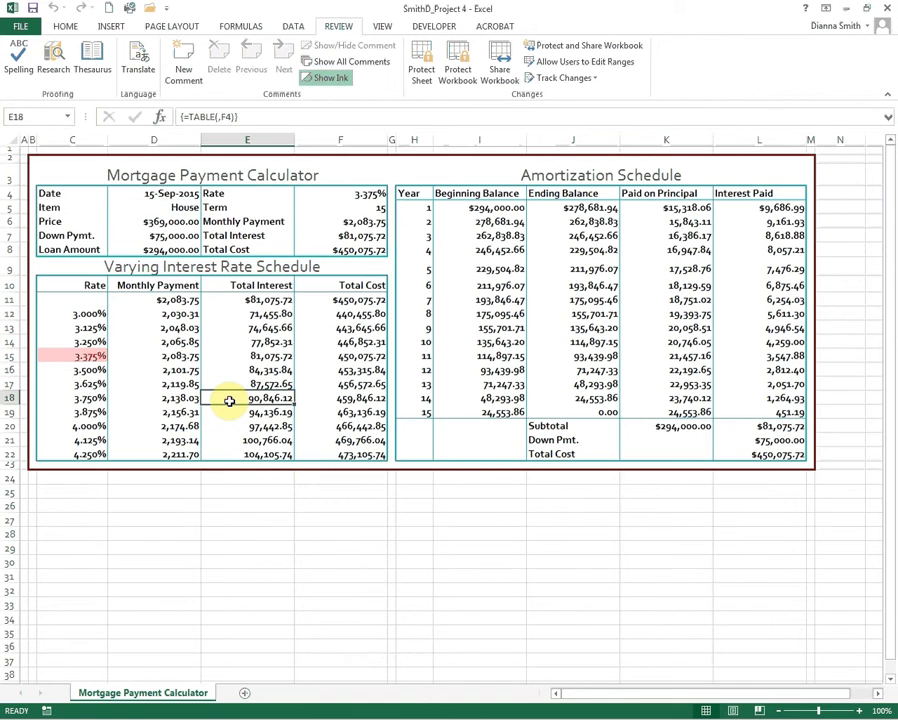
left_click(178, 249)
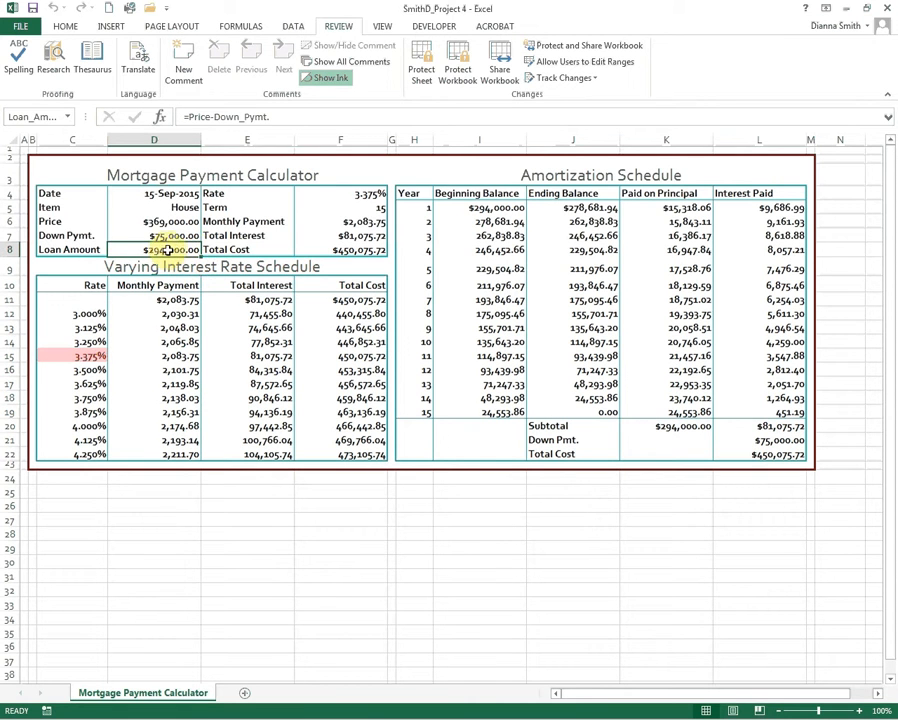
type("ccc")
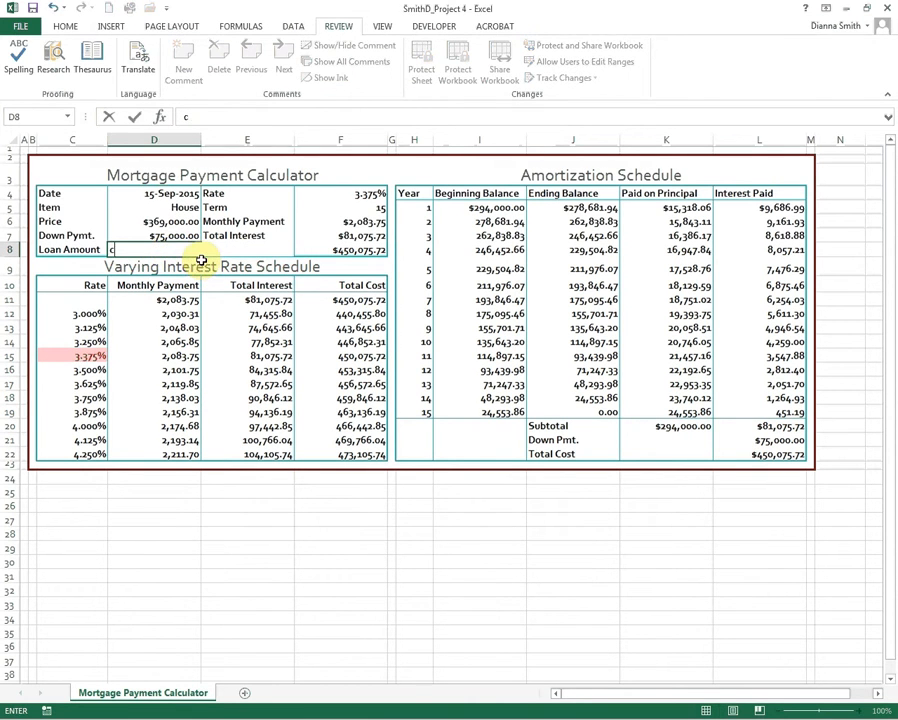
left_click(110, 117)
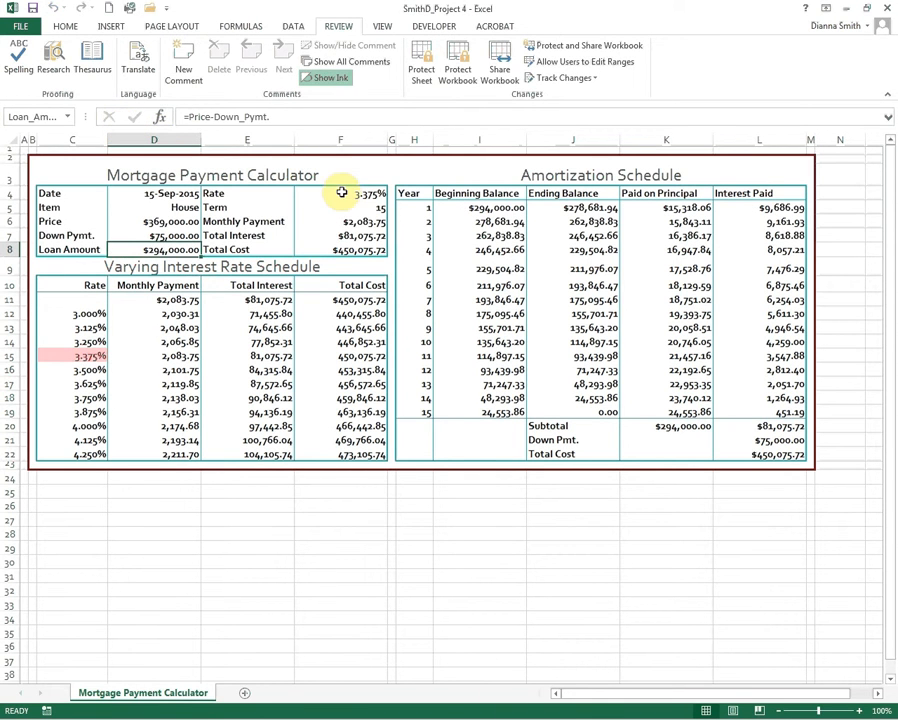
Protect the worksheet again without a password, keeping the default permissions, and try to edit the locked Loan Amount cell.
left_click(421, 76)
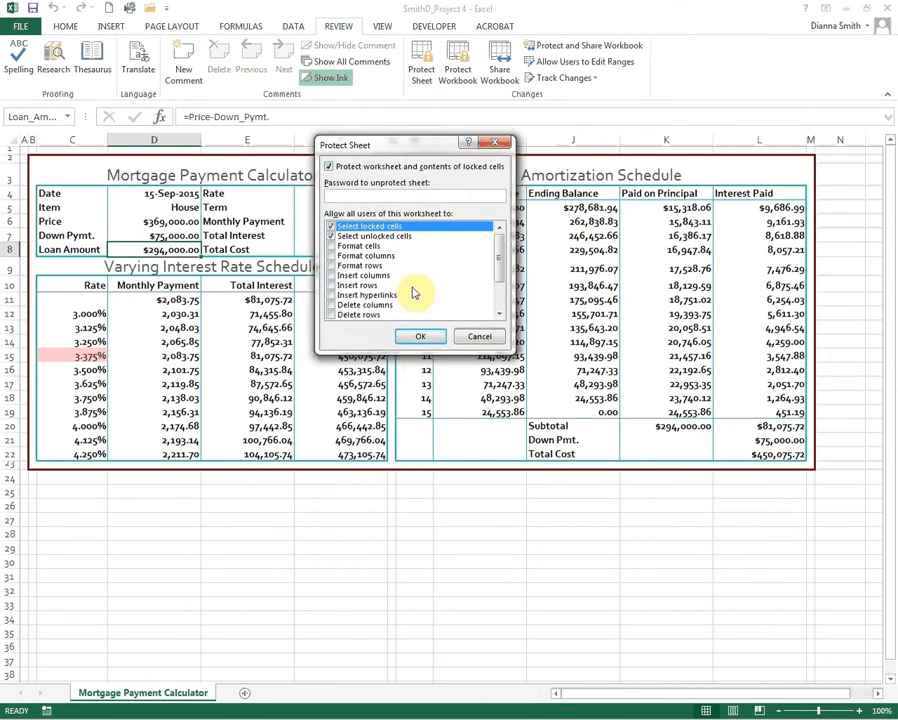
left_click(422, 337)
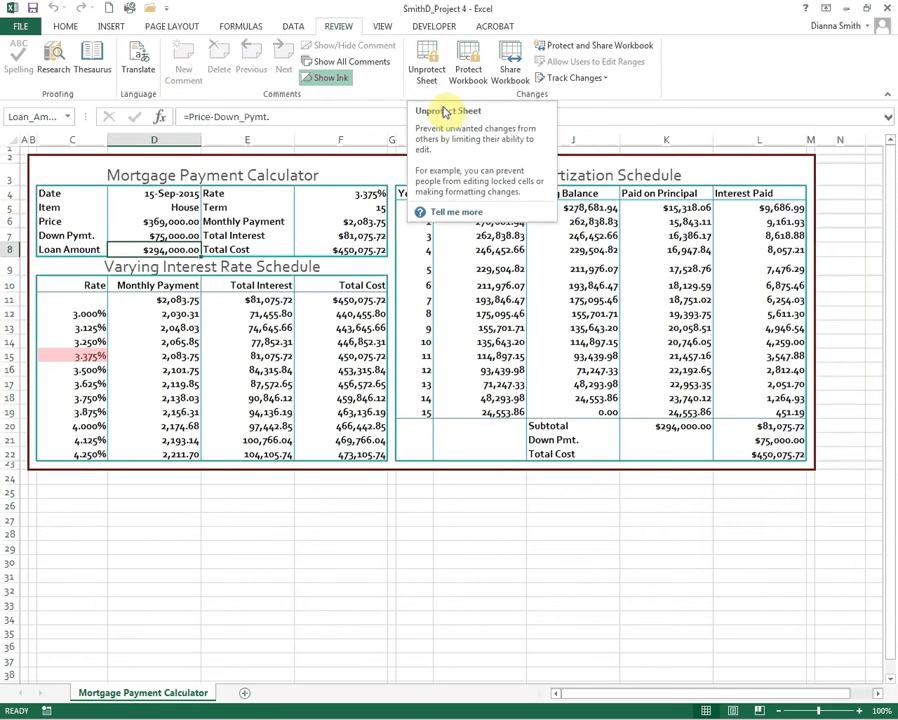
double_click(180, 246)
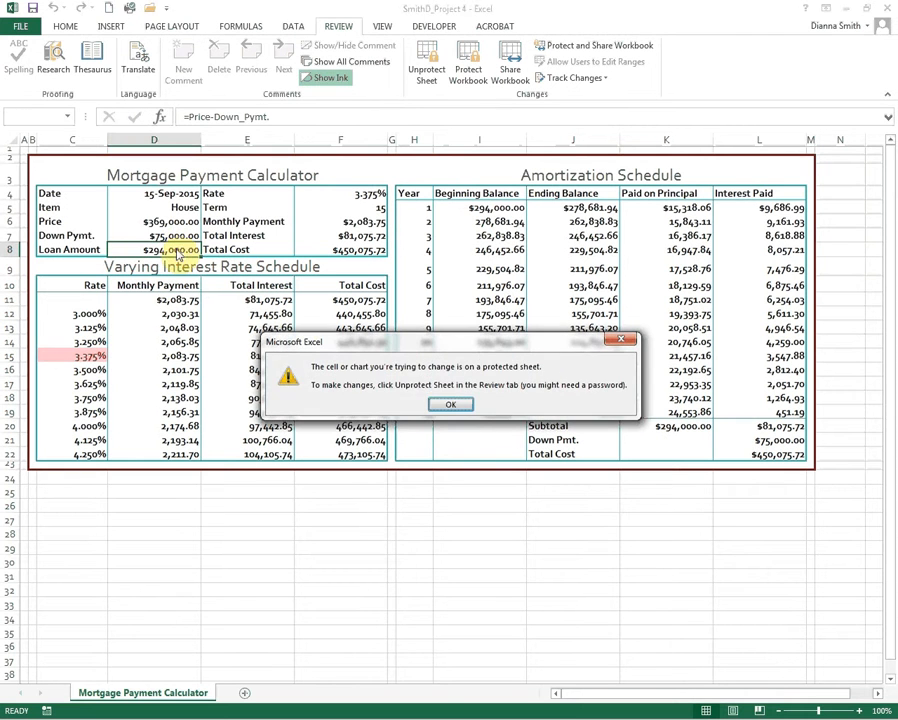
left_click(450, 404)
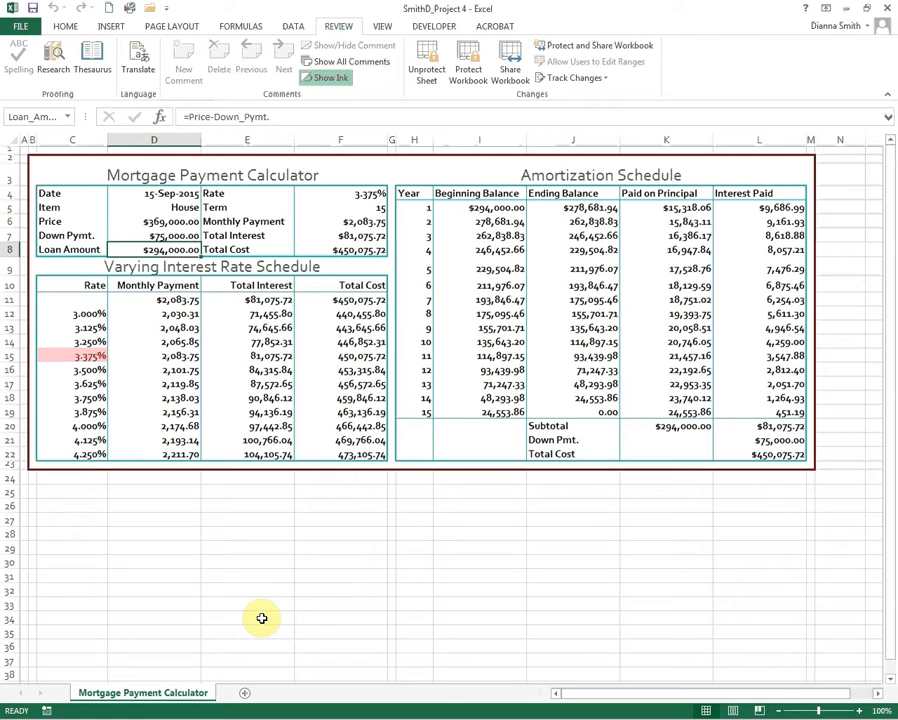
Add a new blank worksheet to the workbook and hide the Mortgage Payment Calculator sheet.
left_click(246, 695)
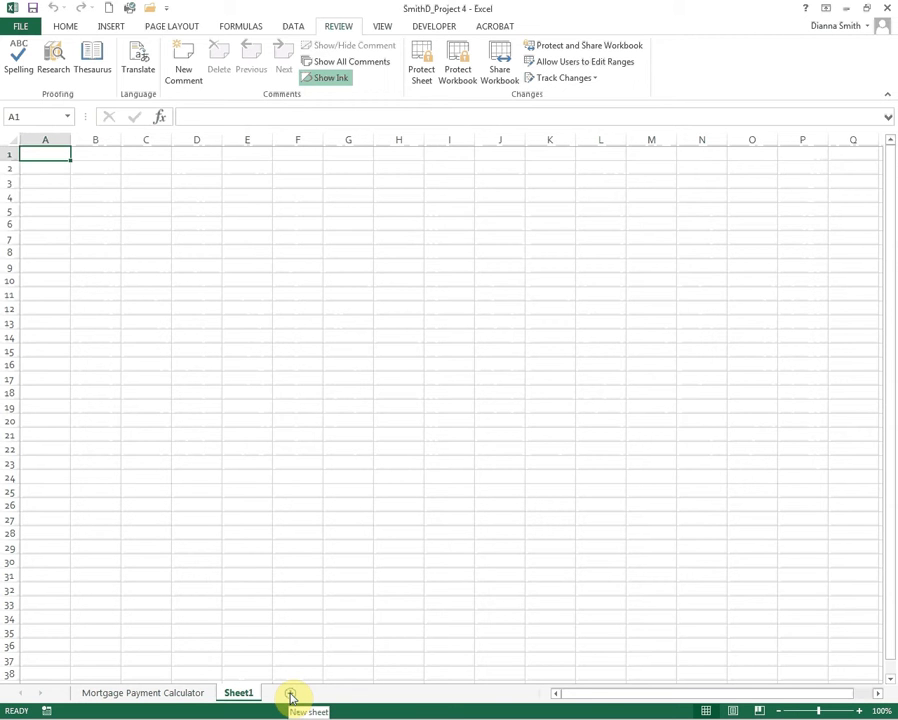
left_click(140, 696)
right_click(140, 696)
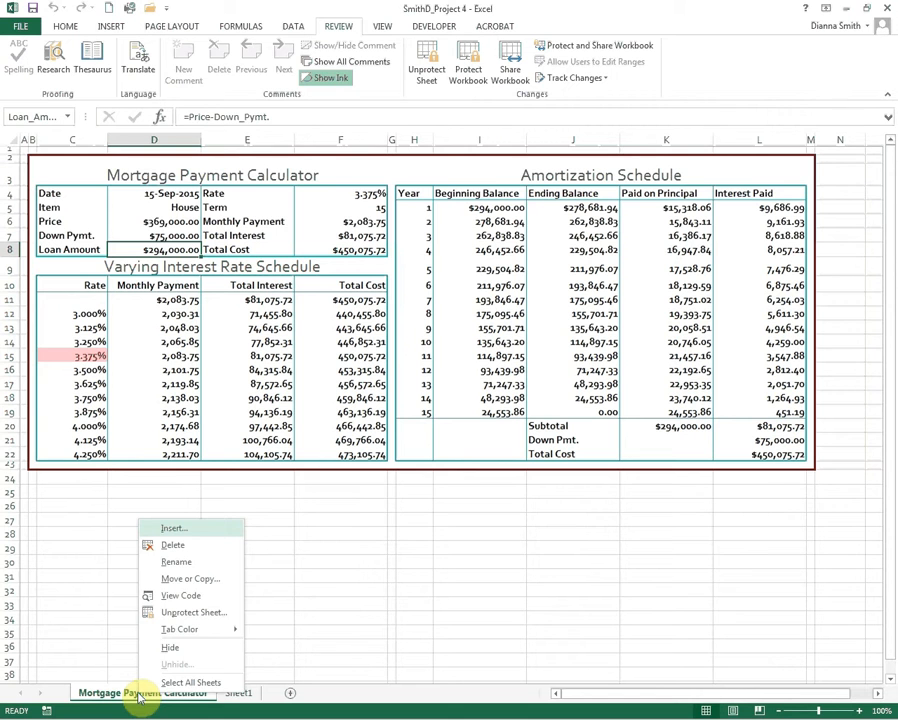
left_click(178, 655)
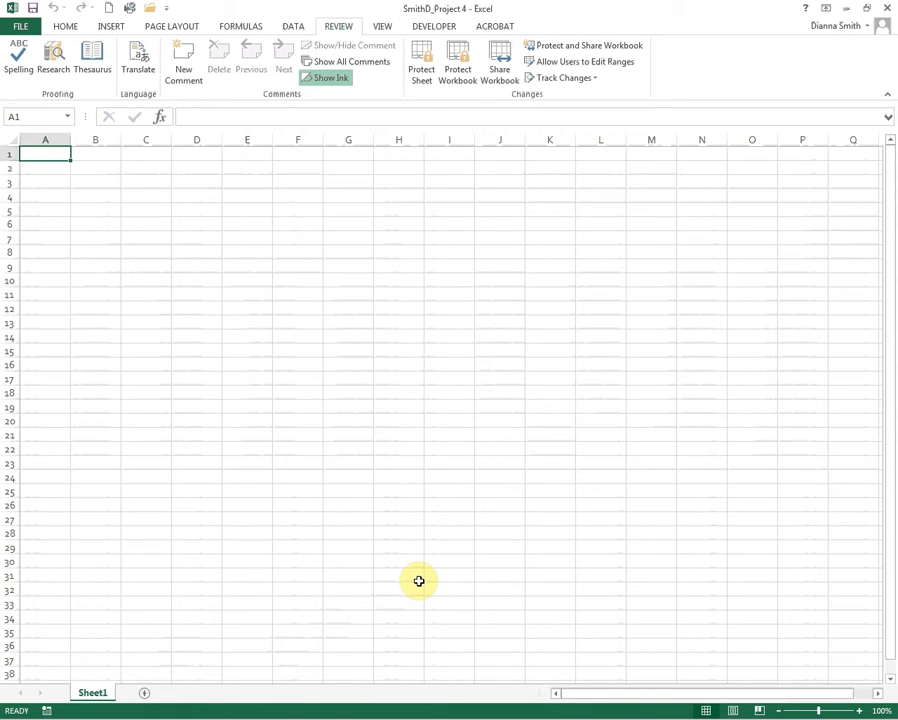
Unhide the Mortgage Payment Calculator sheet.
right_click(88, 694)
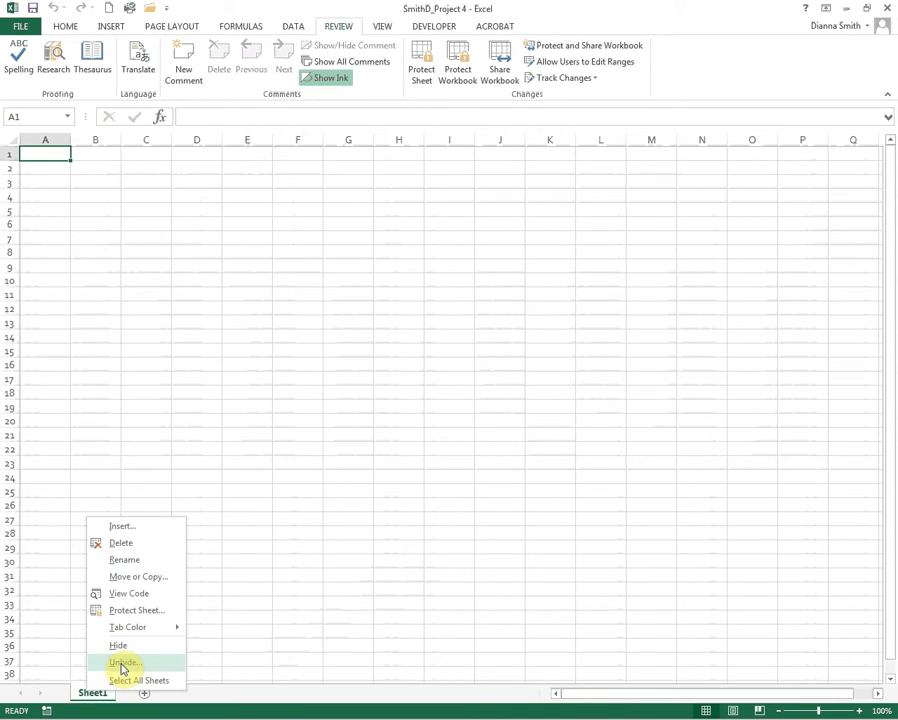
left_click(123, 664)
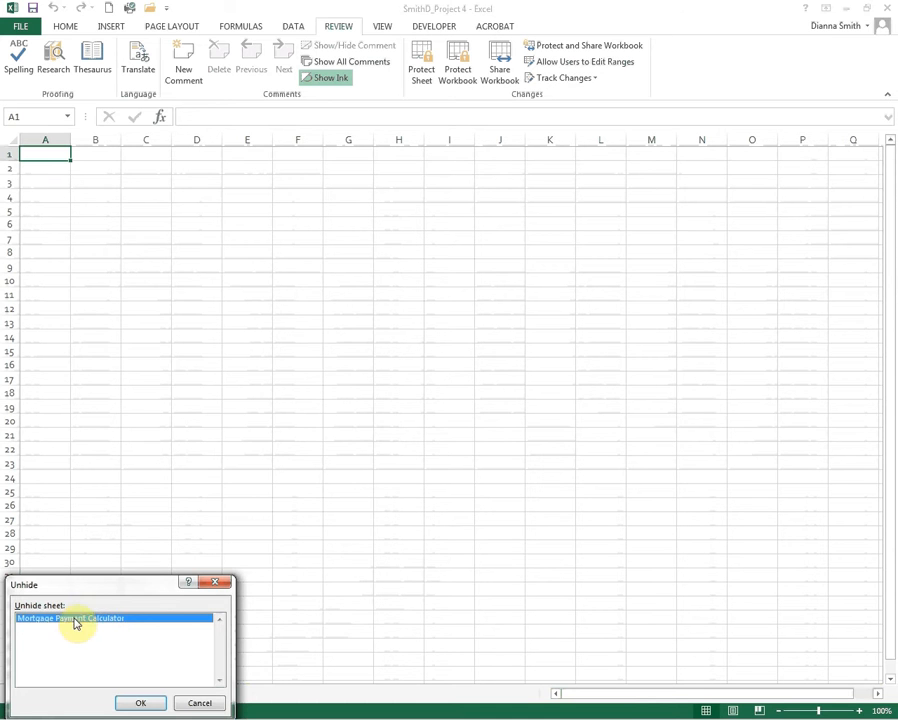
left_click(145, 705)
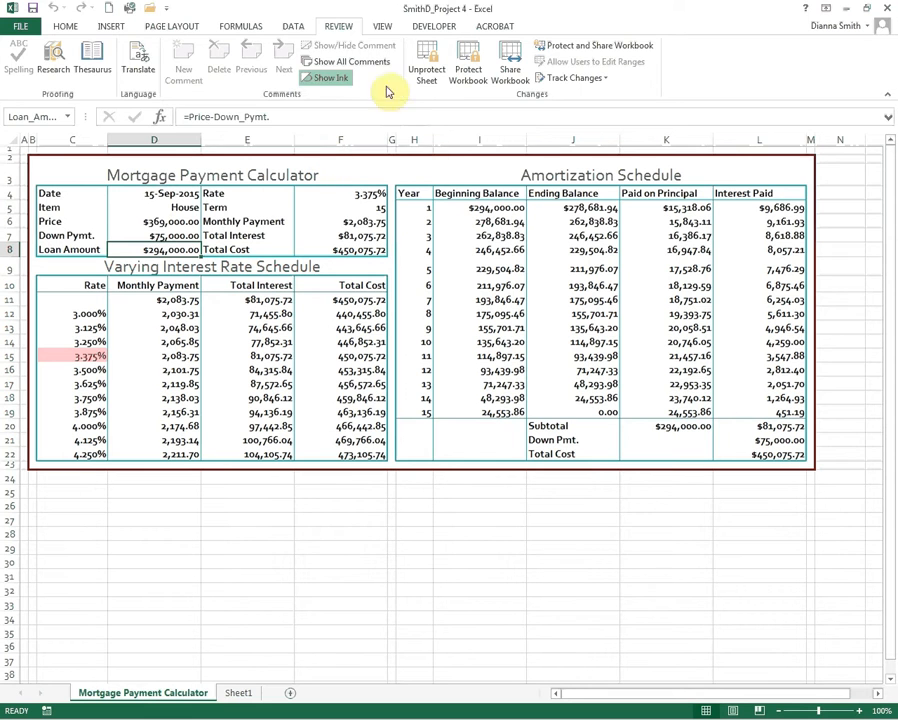
Hide the current workbook window and bring it back with Unhide.
left_click(381, 30)
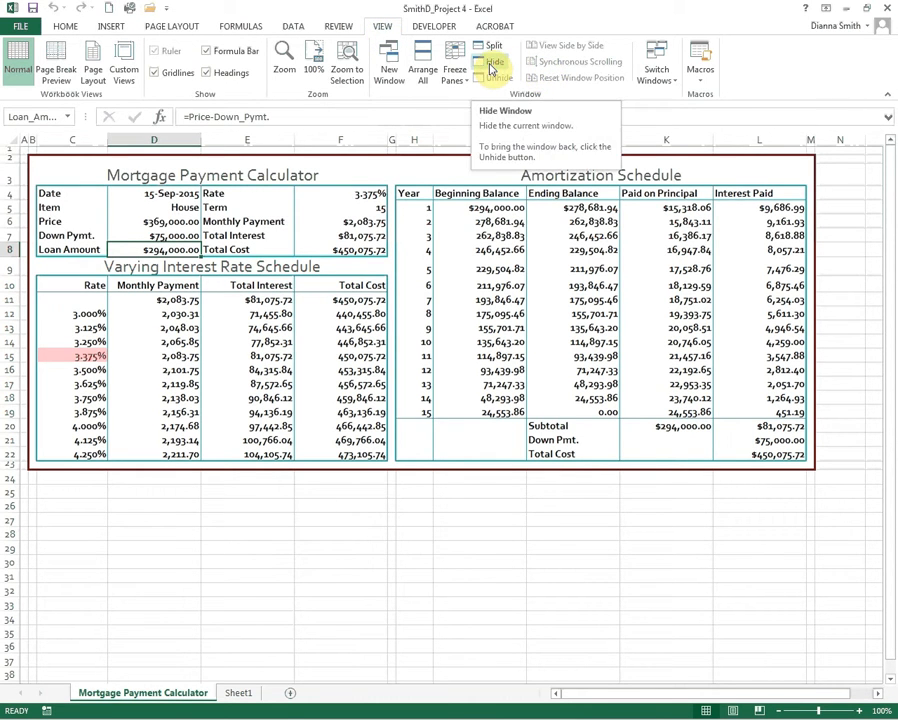
left_click(491, 69)
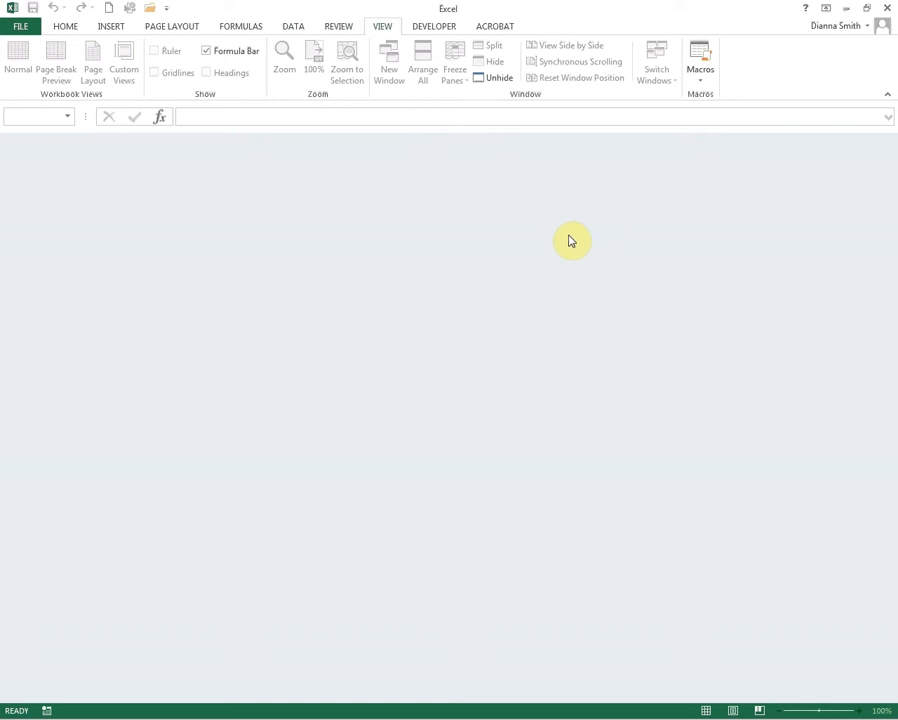
left_click(497, 80)
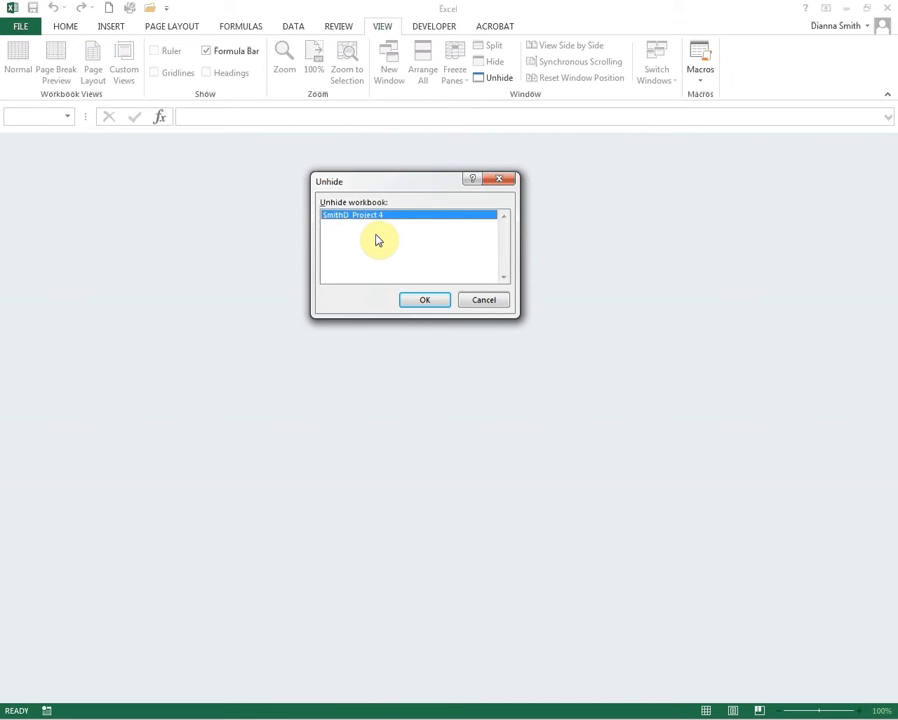
left_click(421, 302)
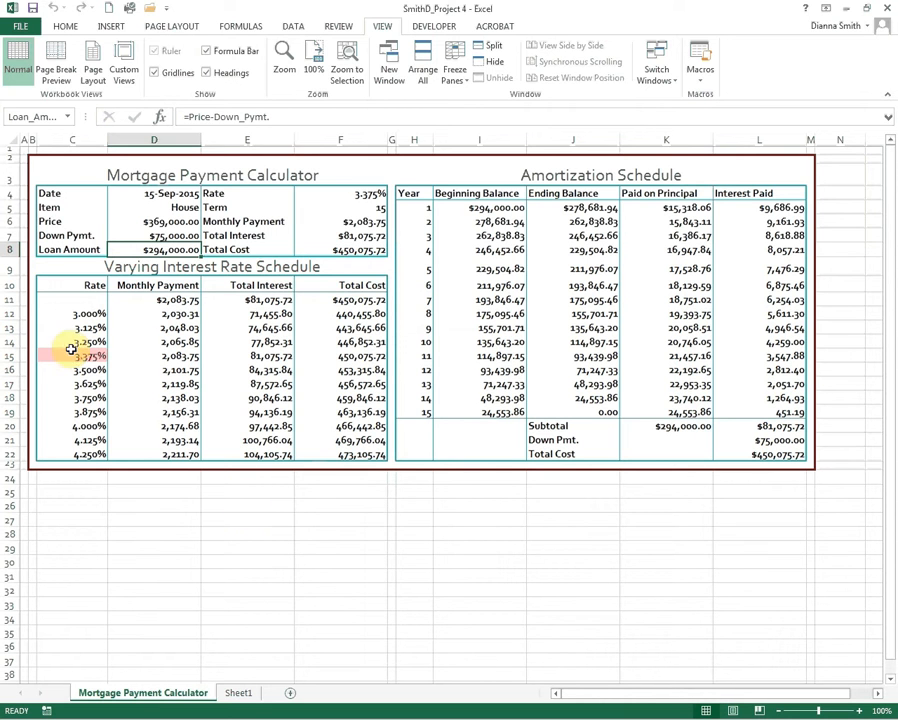
left_click(15, 27)
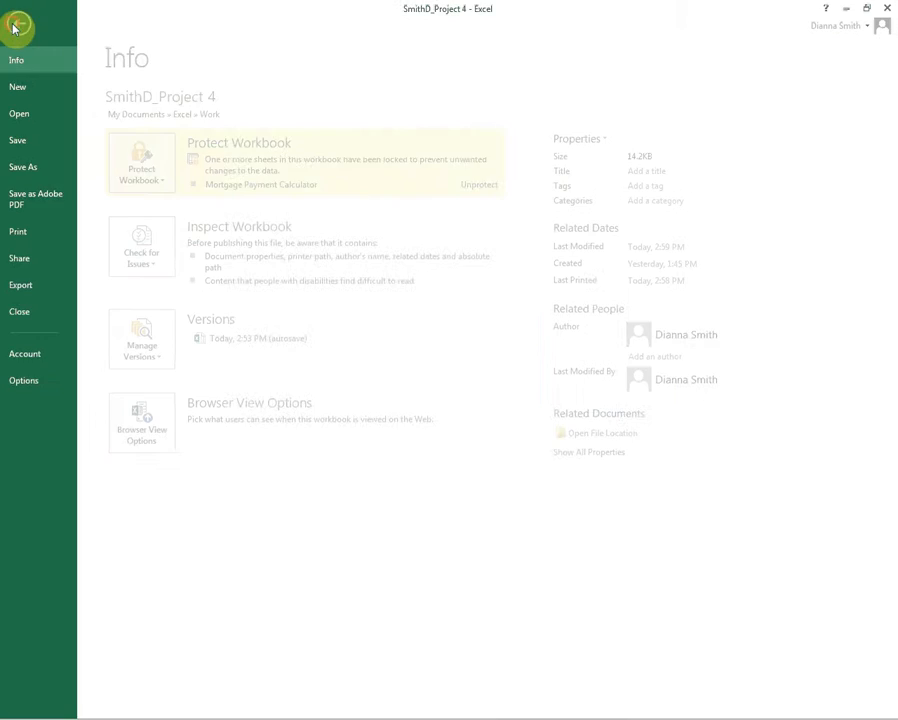
left_click(44, 383)
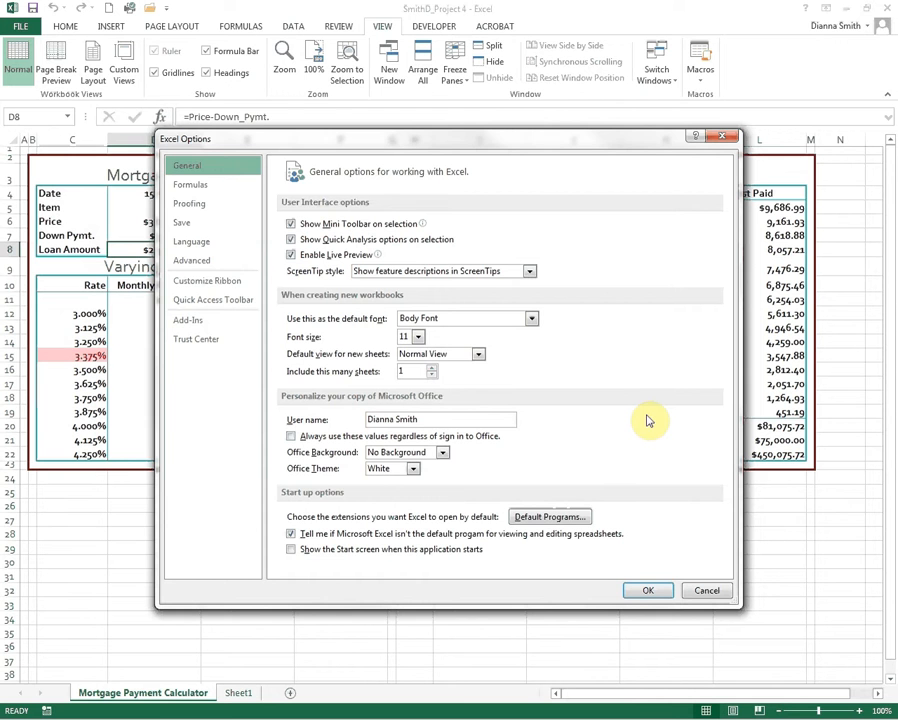
left_click(707, 590)
Examine the background error checking settings and error checking rules in the program's formula options, and close the options.
left_click(14, 22)
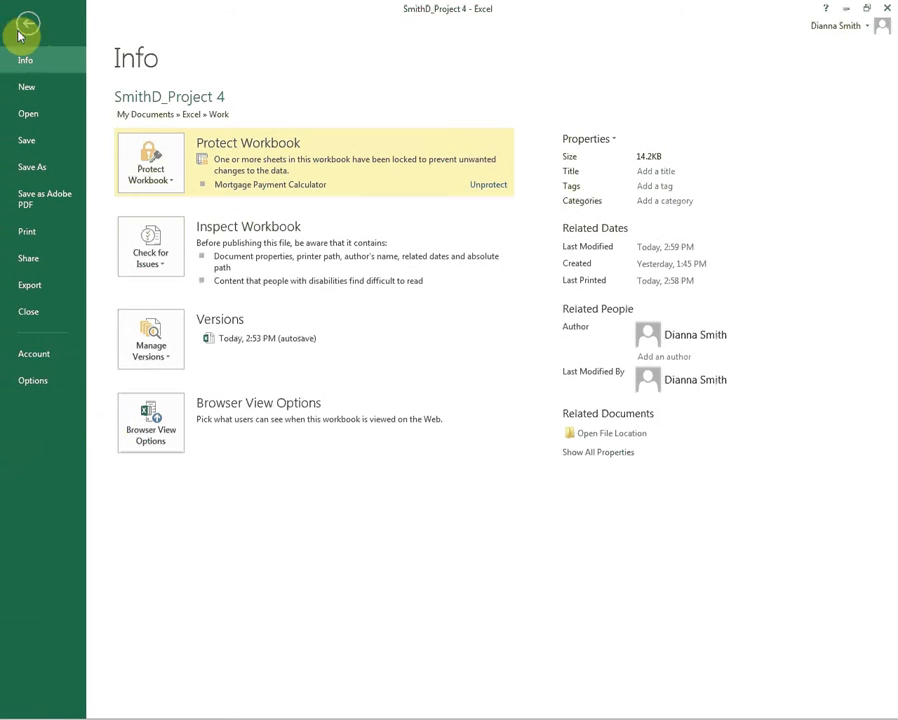
left_click(33, 383)
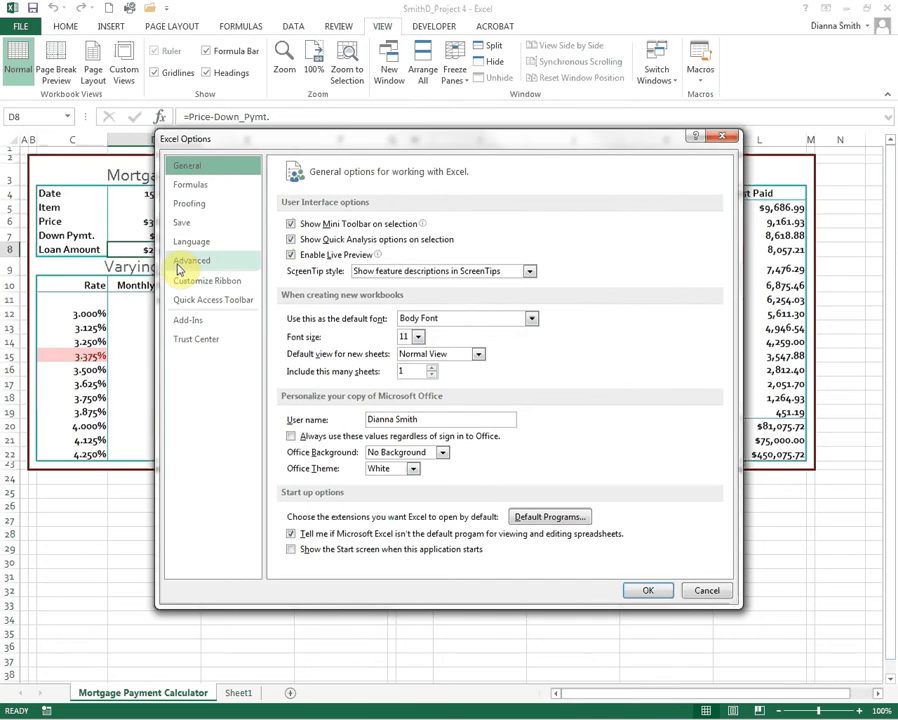
left_click(188, 187)
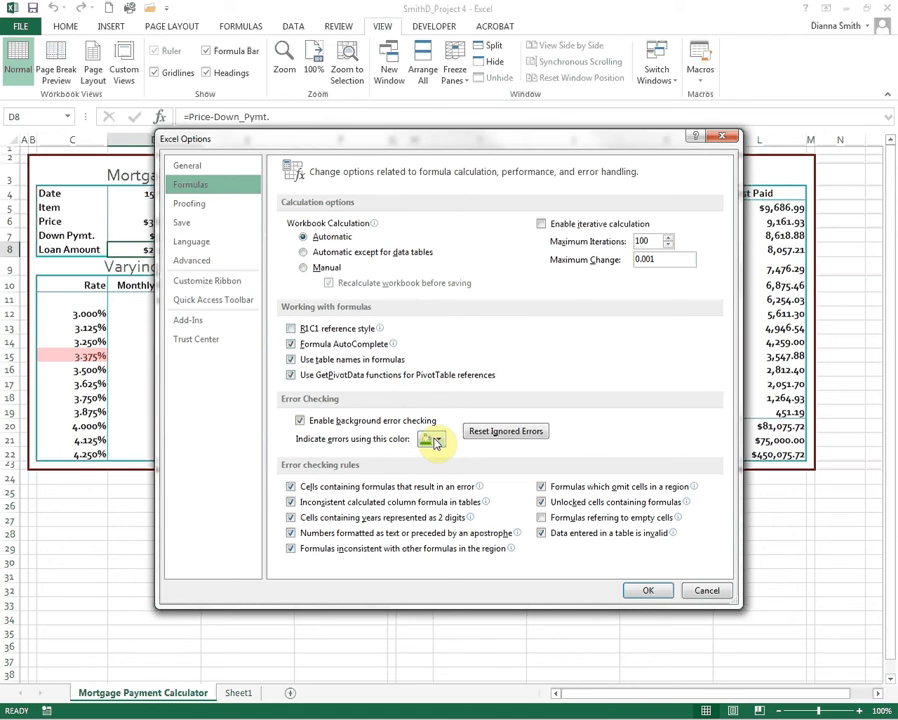
left_click(644, 592)
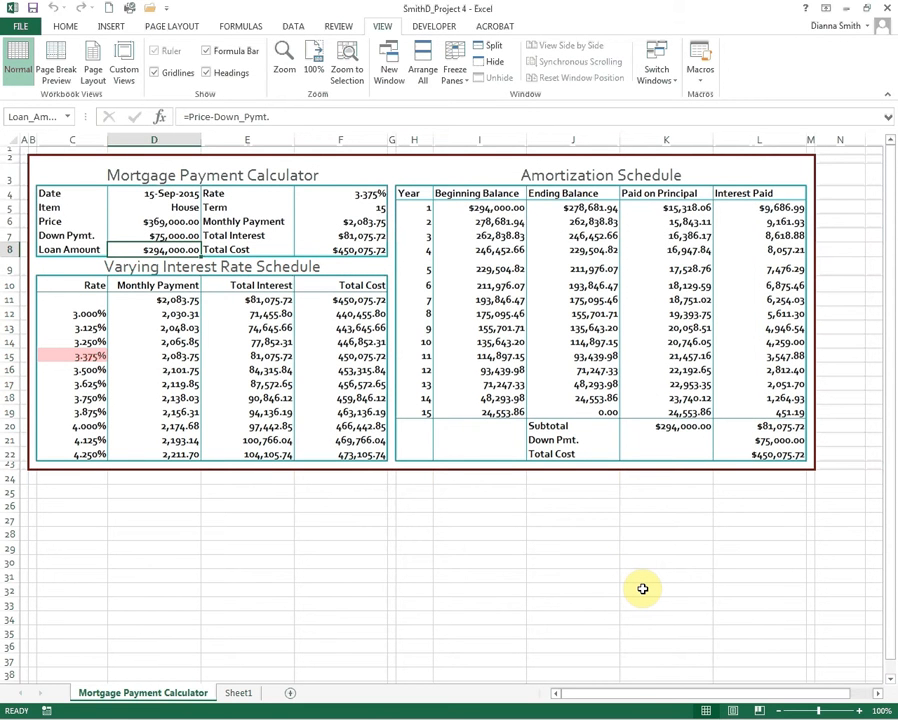